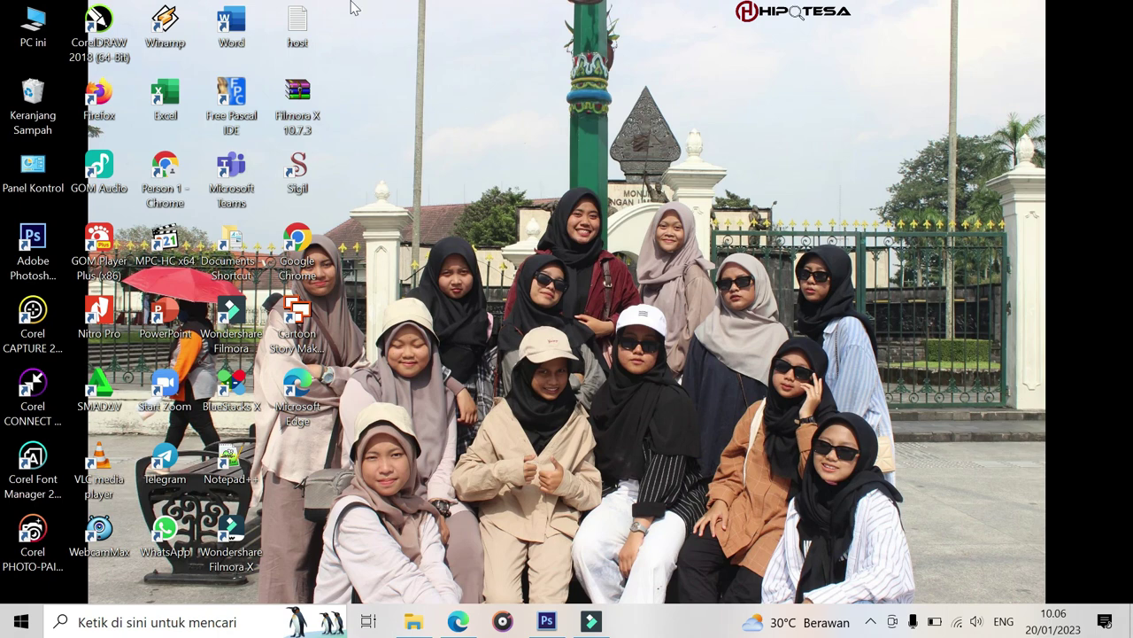
Launch Word, create a blank document, and set the page zoom to about 84%.
double_click(235, 29)
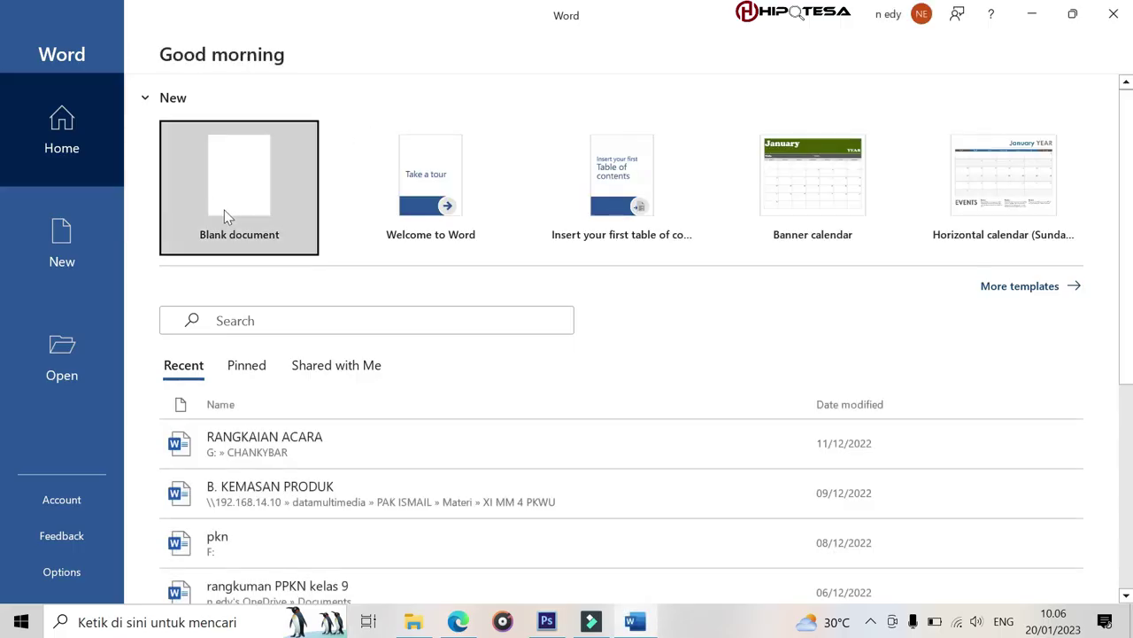
click(238, 202)
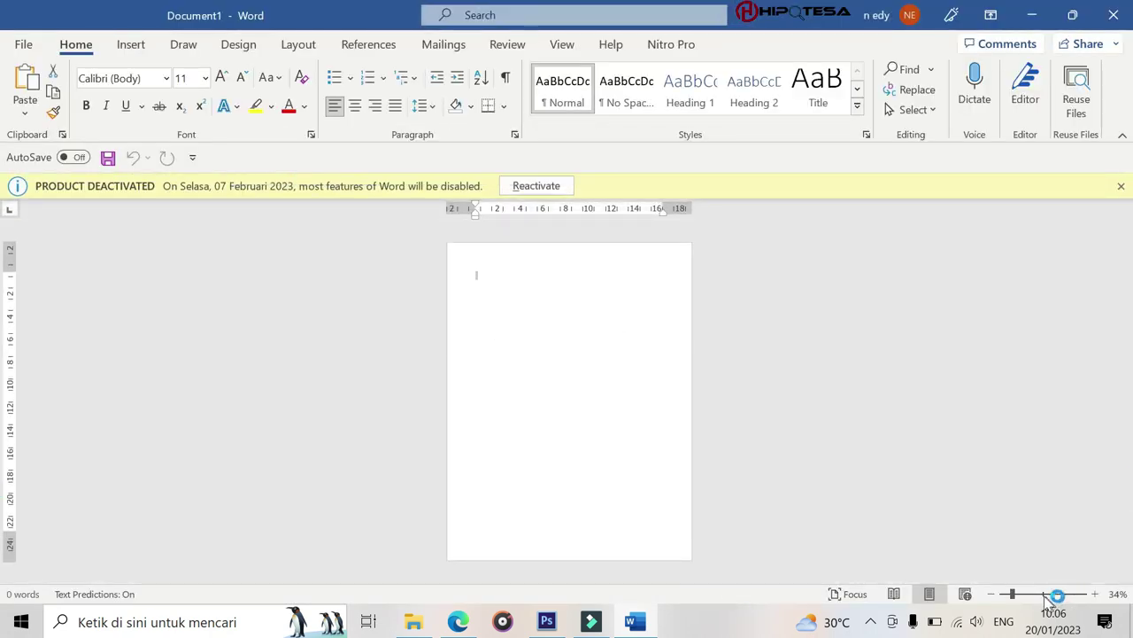
click(1052, 593)
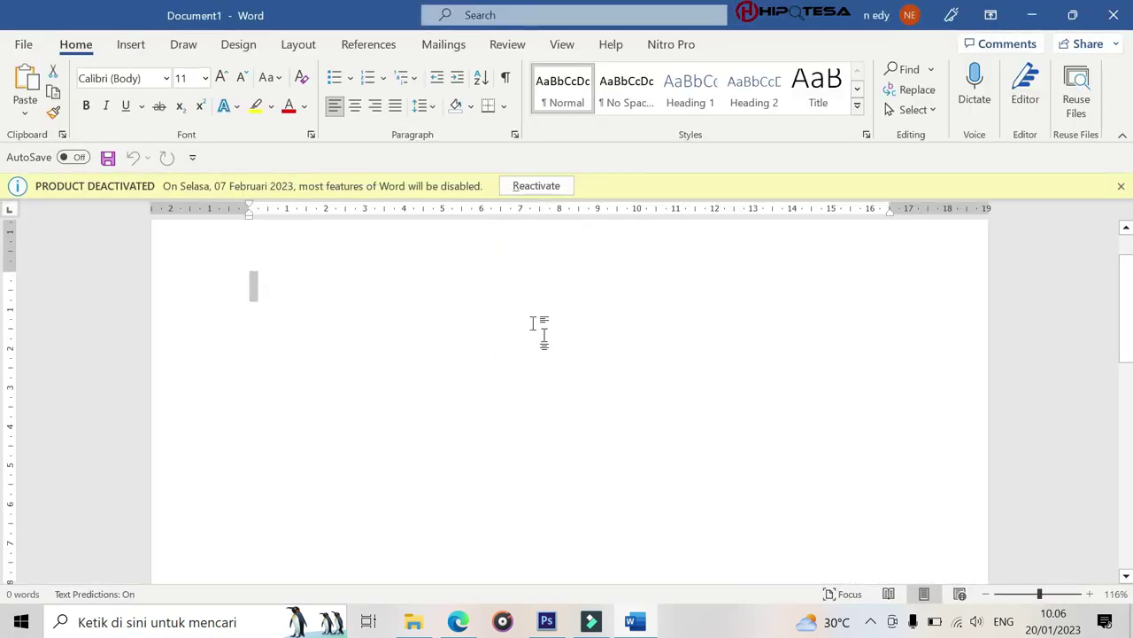
click(1031, 594)
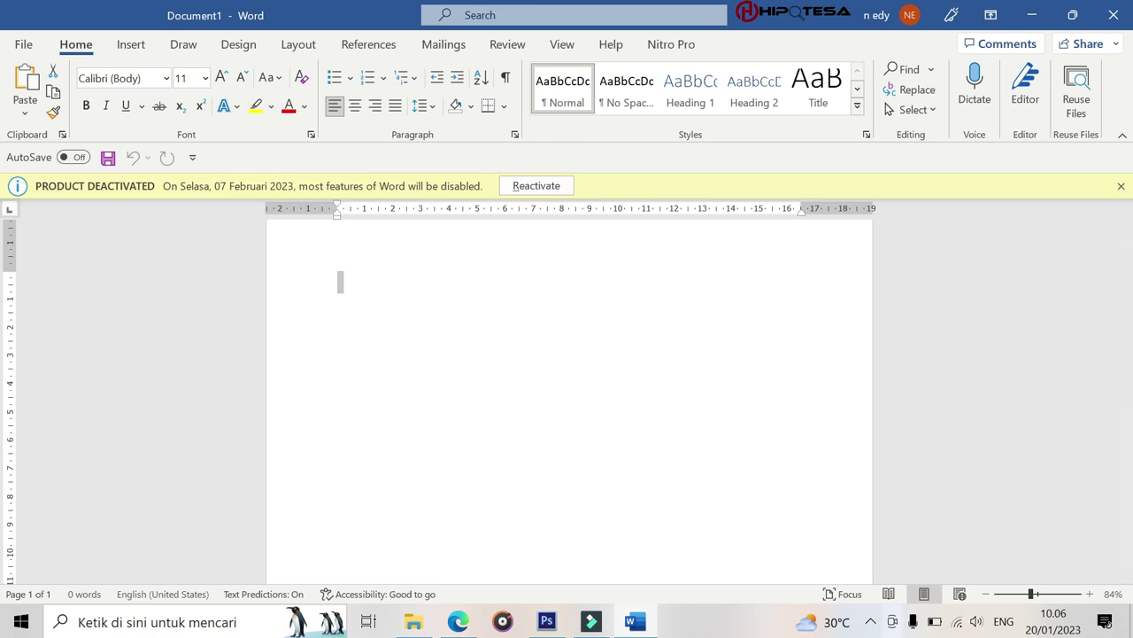
Insert a WordArt box in the blue outlined style showing the 'Your text here' placeholder.
click(142, 46)
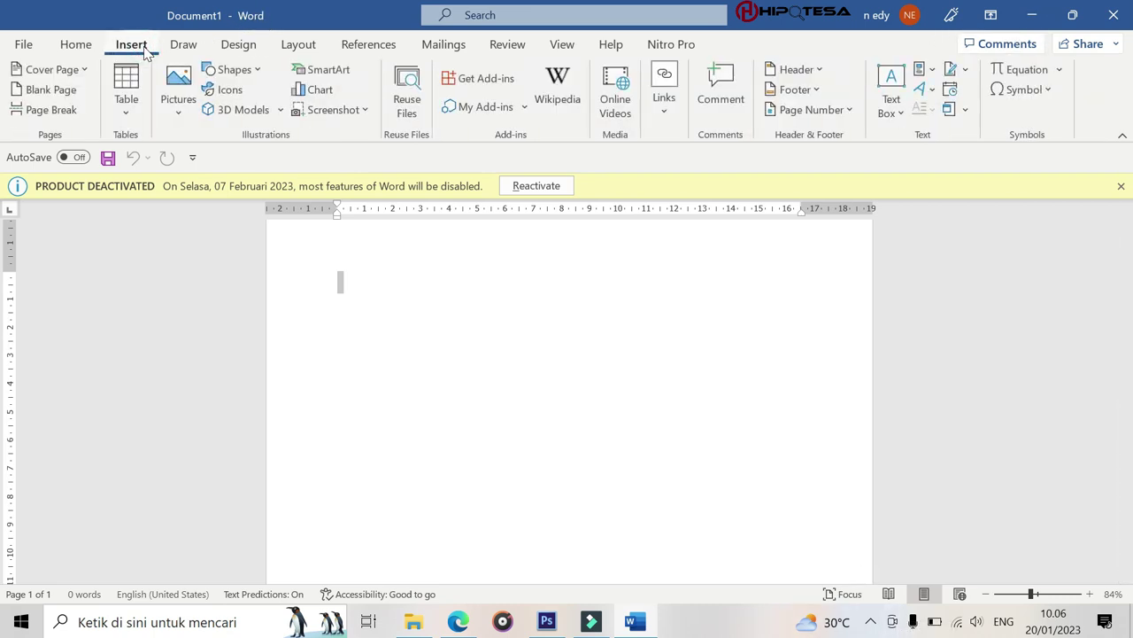
click(934, 89)
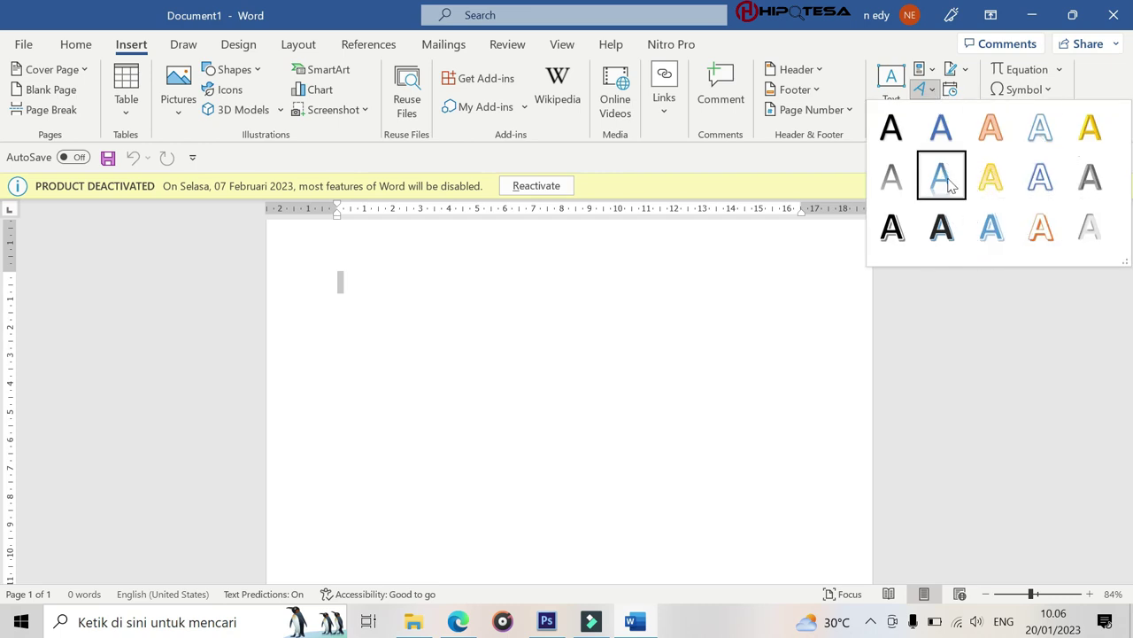
click(995, 233)
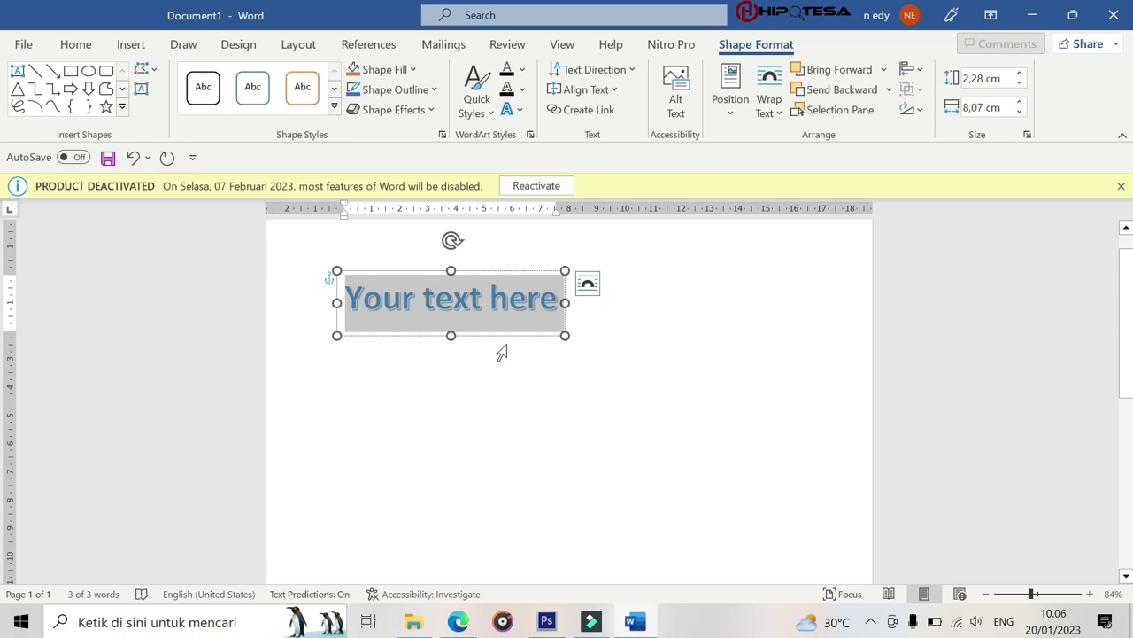
Replace the WordArt placeholder with the text 'HIPOTESA'.
text(HIPO)
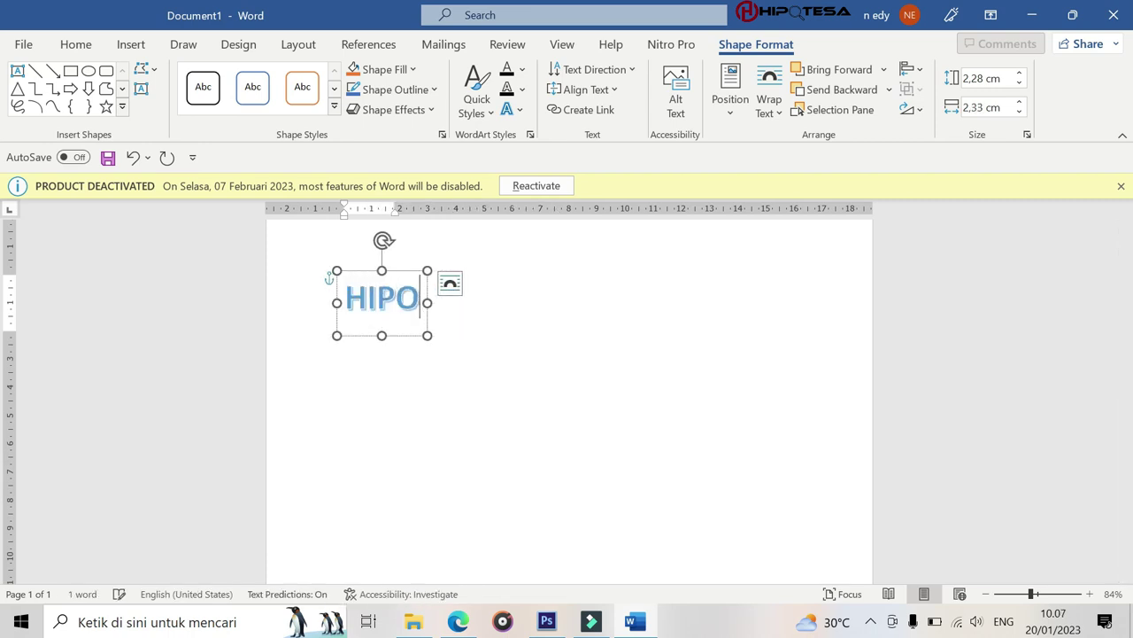
text(TESA)
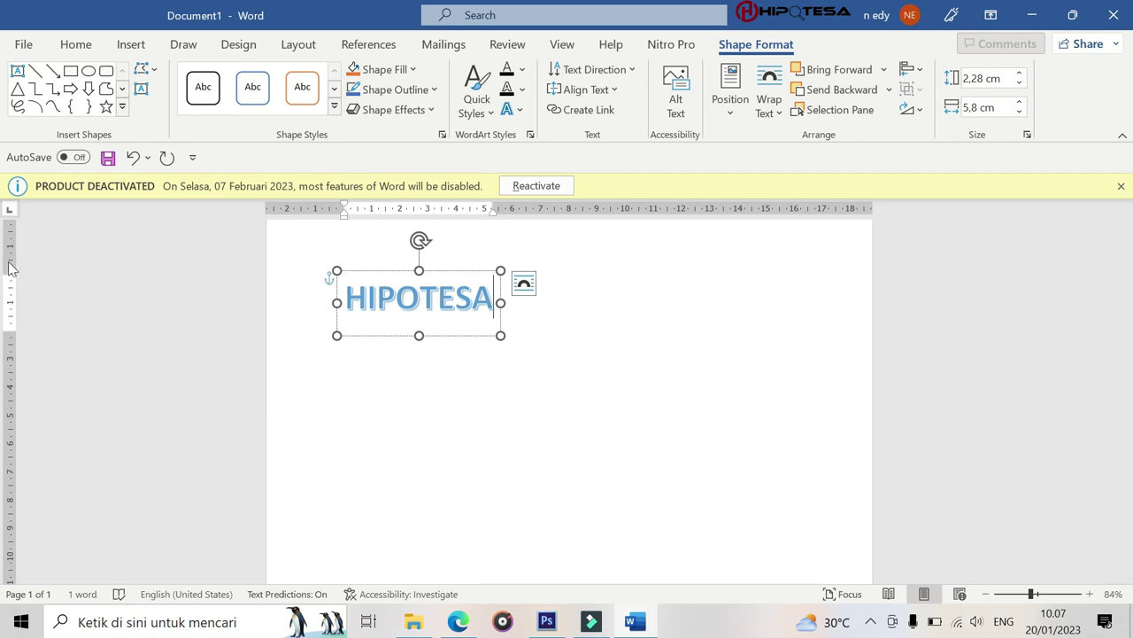
Dismiss the right-click options and deselect the HIPOTESA WordArt.
right_click(379, 243)
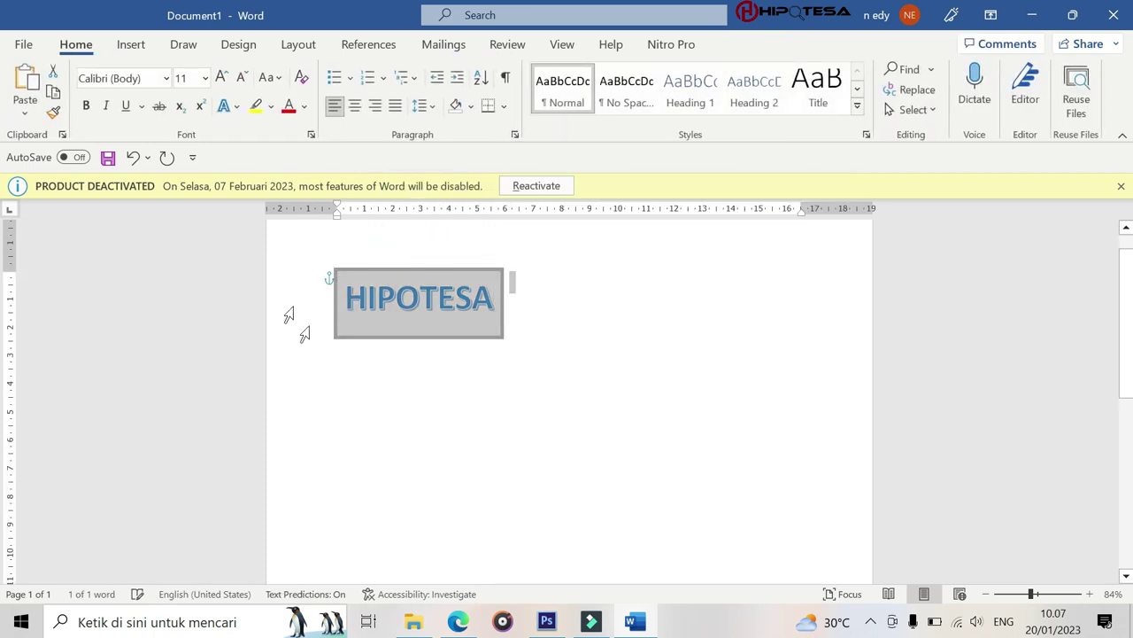
click(321, 384)
click(354, 252)
click(455, 257)
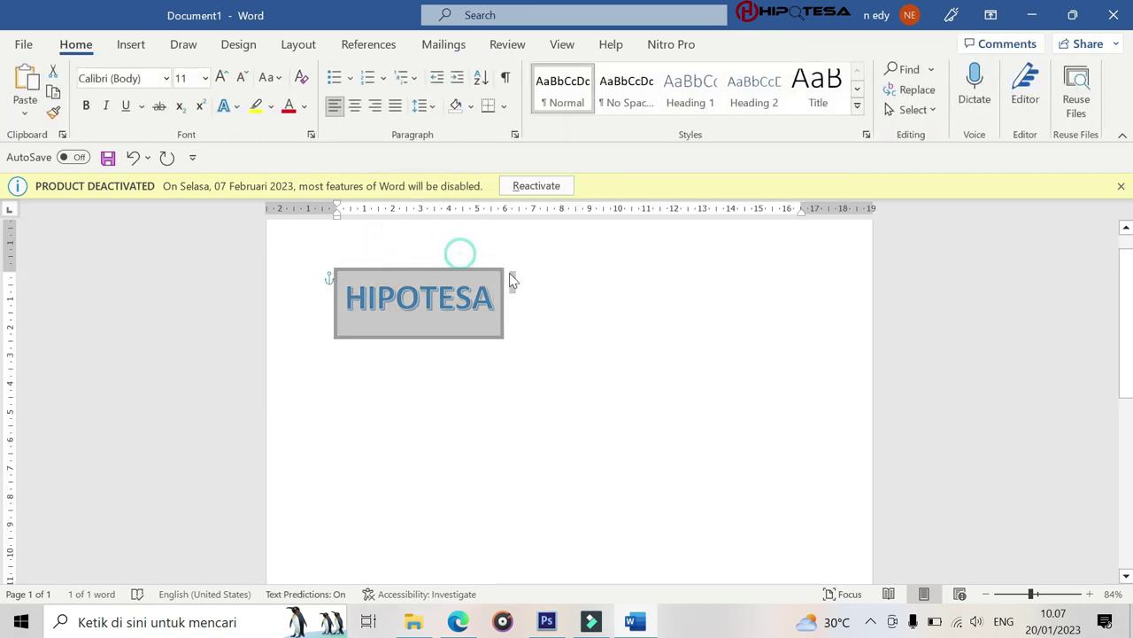
click(526, 271)
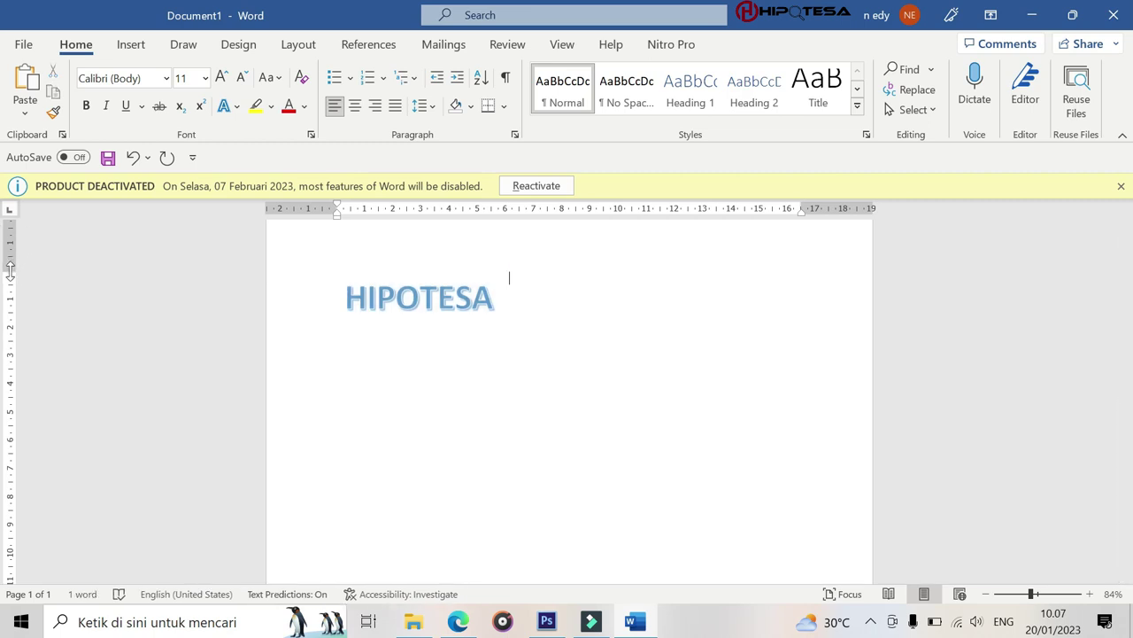
Raise the top margin on the vertical ruler and scroll back to the page top.
drag(10, 272, 10, 229)
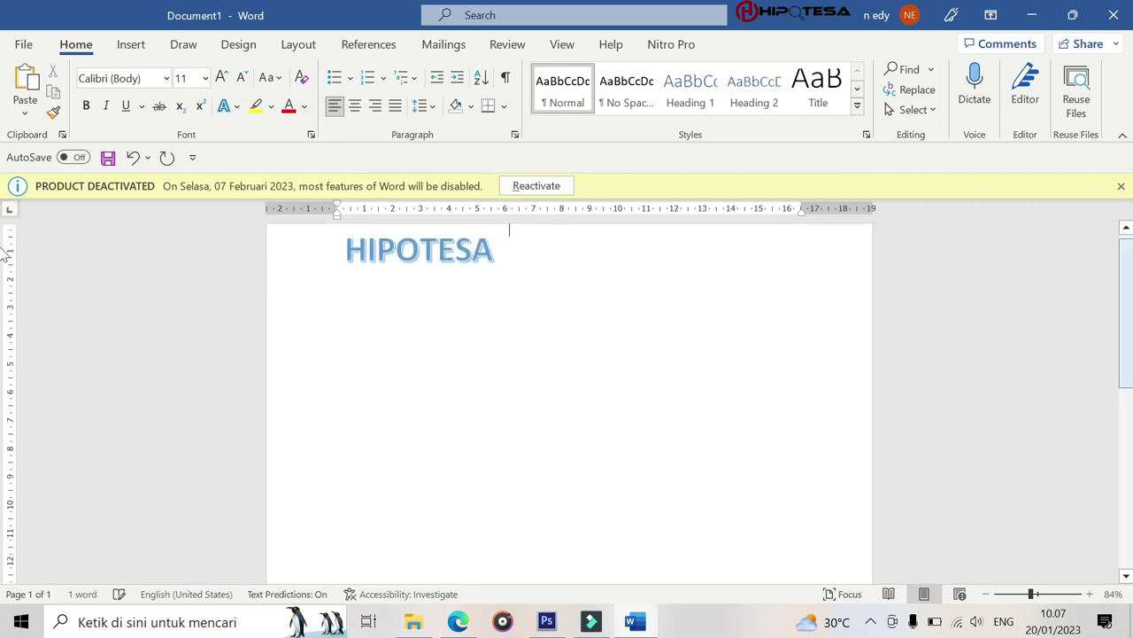
scroll(1127, 403, down, 2)
drag(1128, 404, 1127, 531)
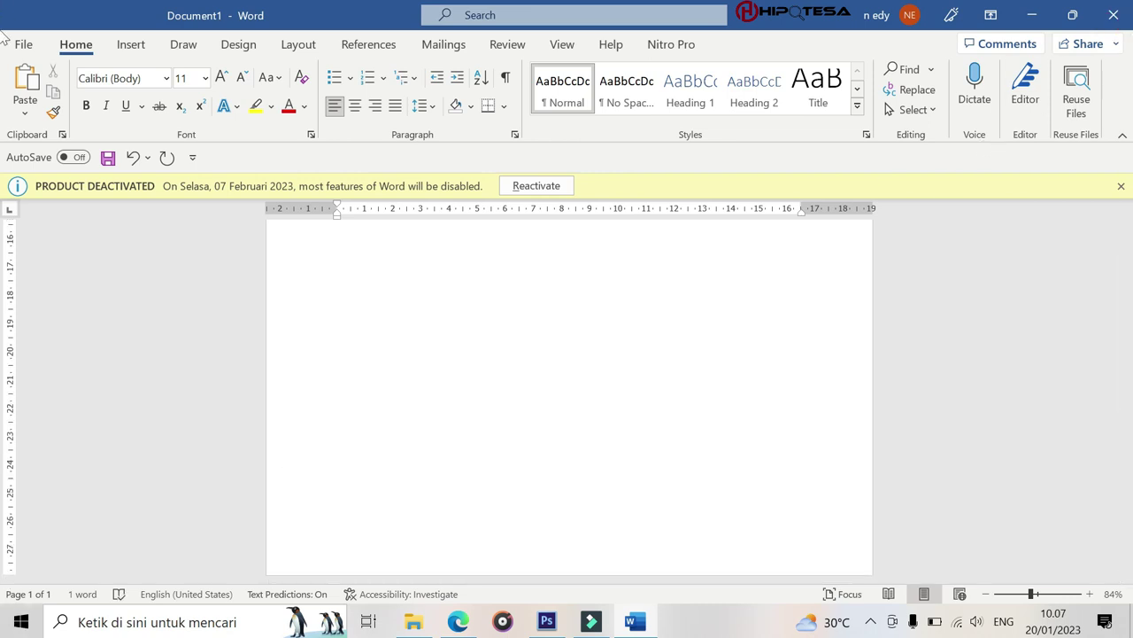
drag(1126, 491, 1127, 310)
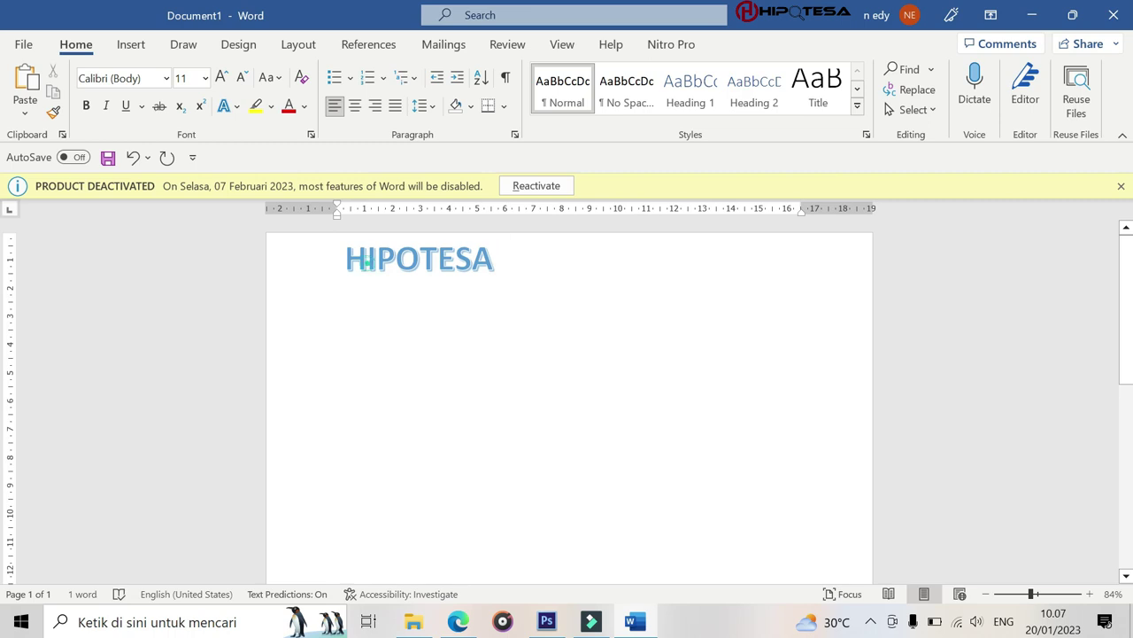
Select the HIPOTESA WordArt and show the Shape Format Position presets.
click(367, 260)
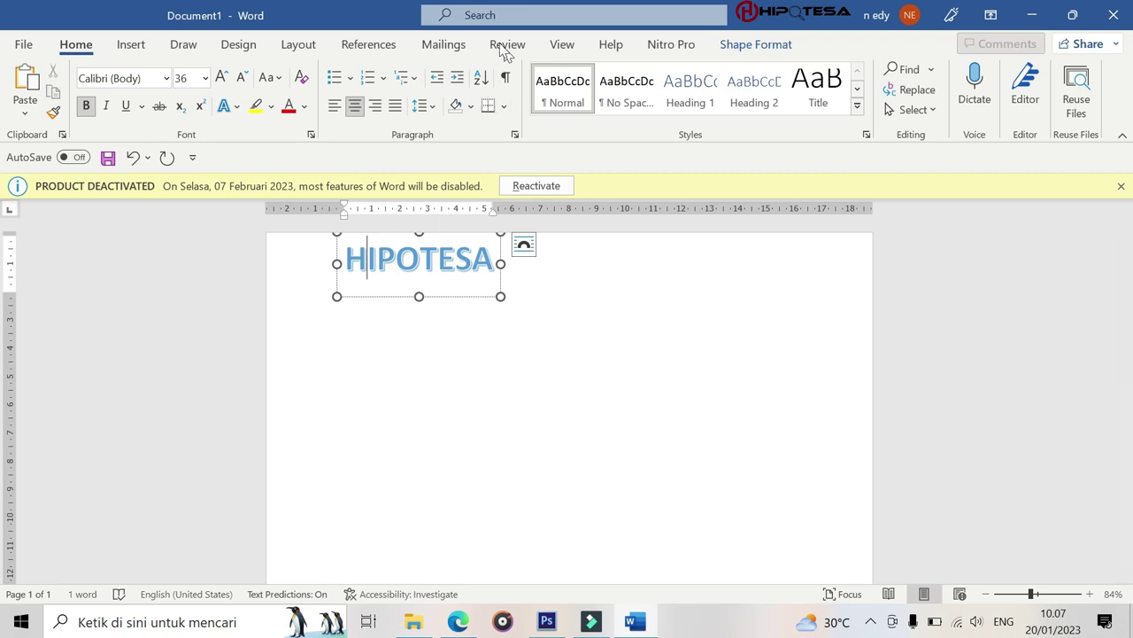
click(751, 46)
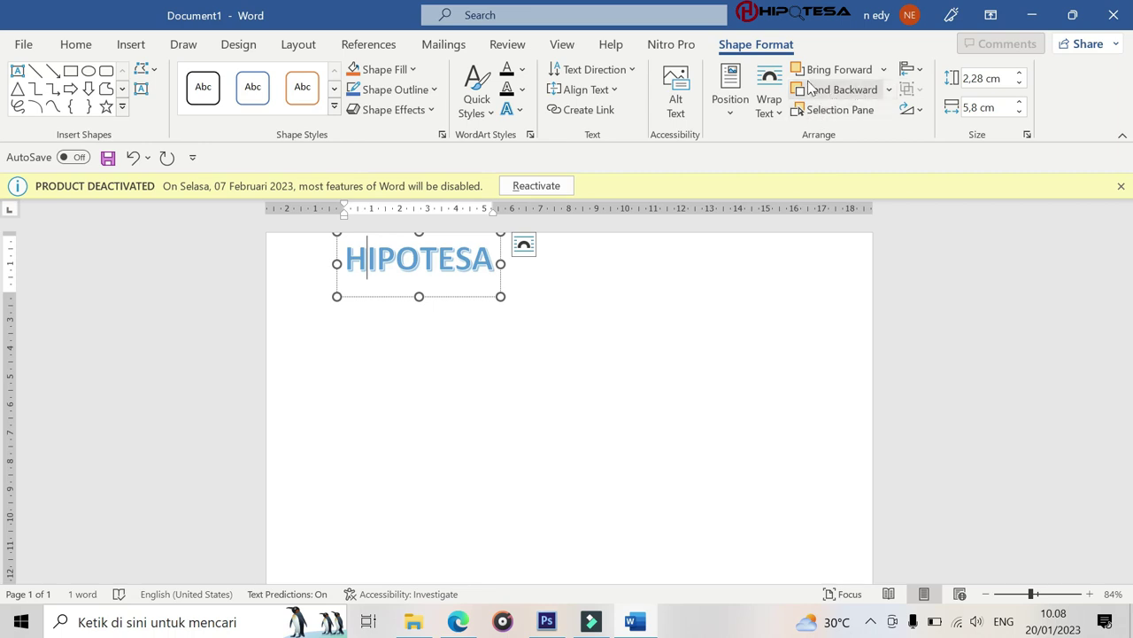
click(730, 115)
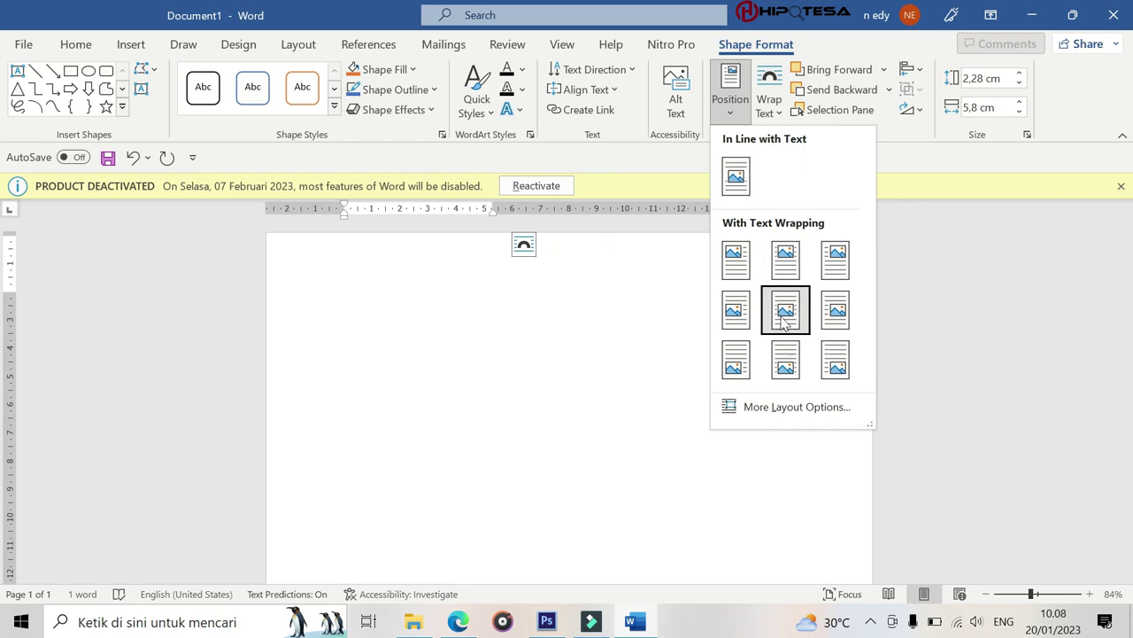
Place the WordArt Middle Center with Square wrapping, then zoom out to see the whole page.
click(785, 311)
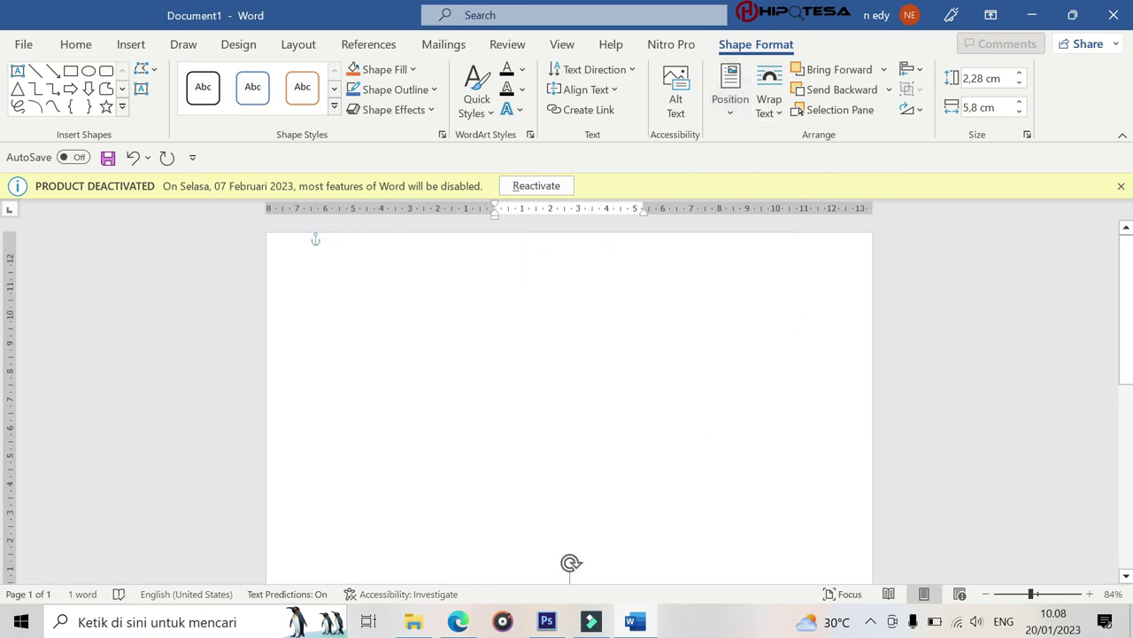
click(1006, 593)
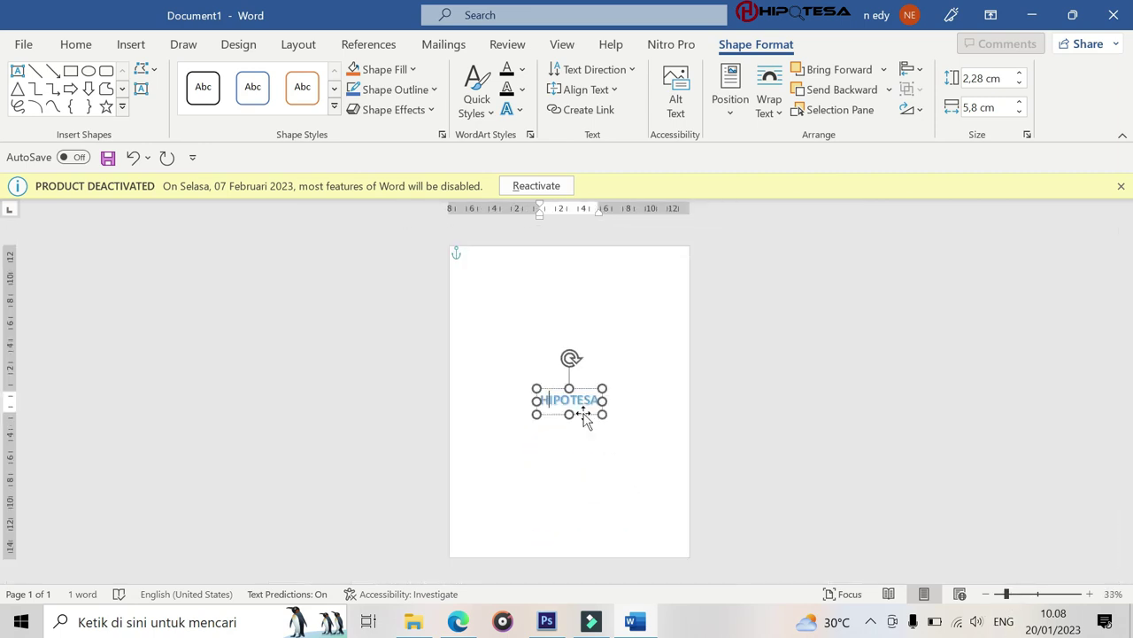